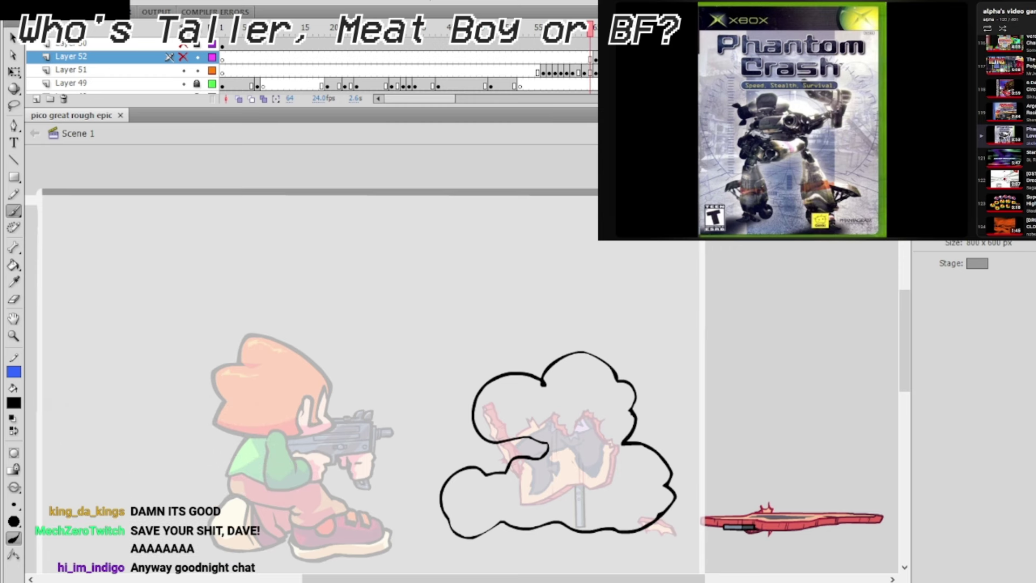
Go back to an earlier smoke frame, turn on Onion Skin, and select Layer 51.
mouse_move(567, 71)
left_mouse_down()
mouse_move(550, 71)
mouse_move(594, 71)
mouse_move(559, 50)
mouse_move(587, 40)
left_mouse_up()
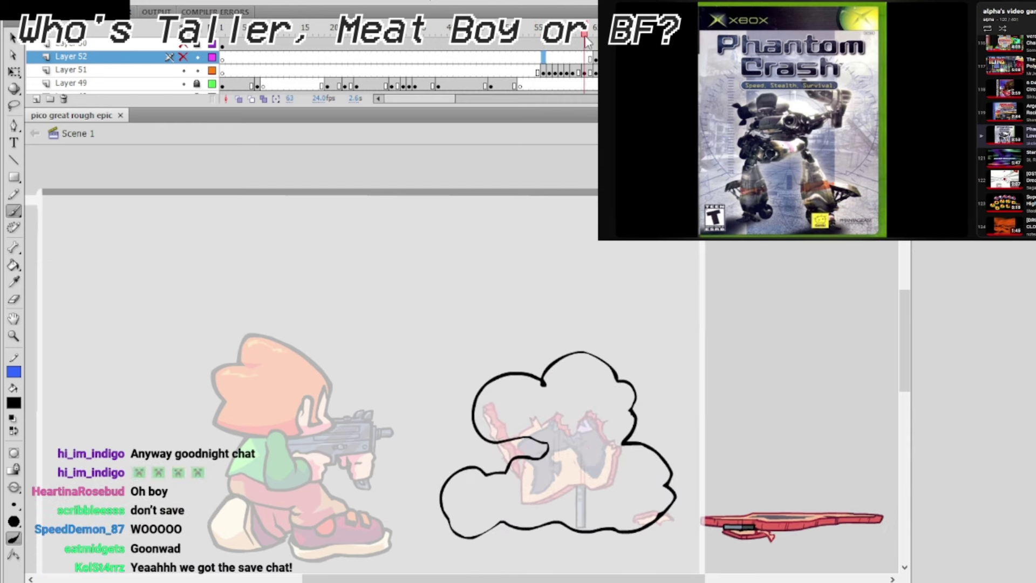
left_click(263, 99)
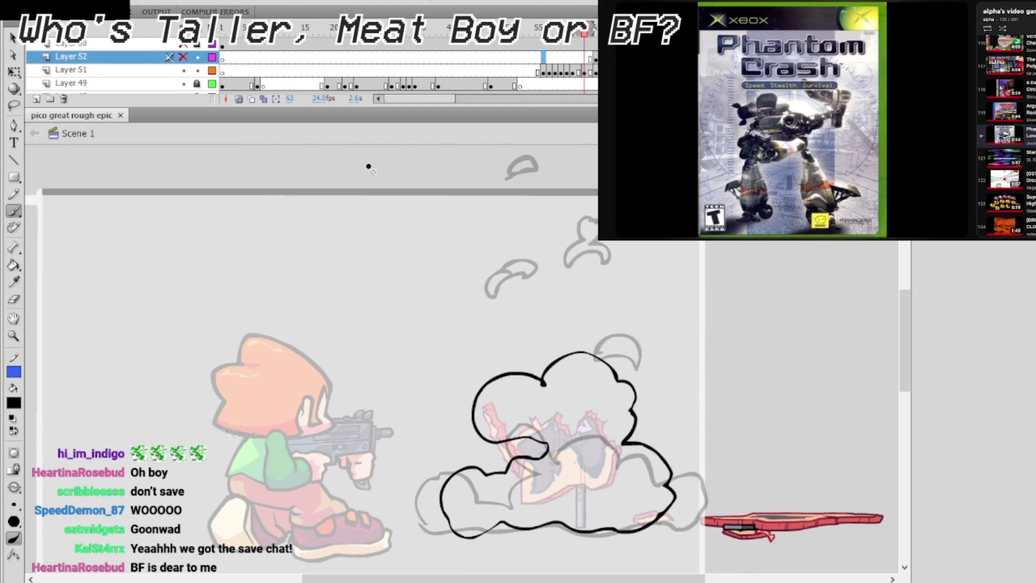
left_click(493, 271)
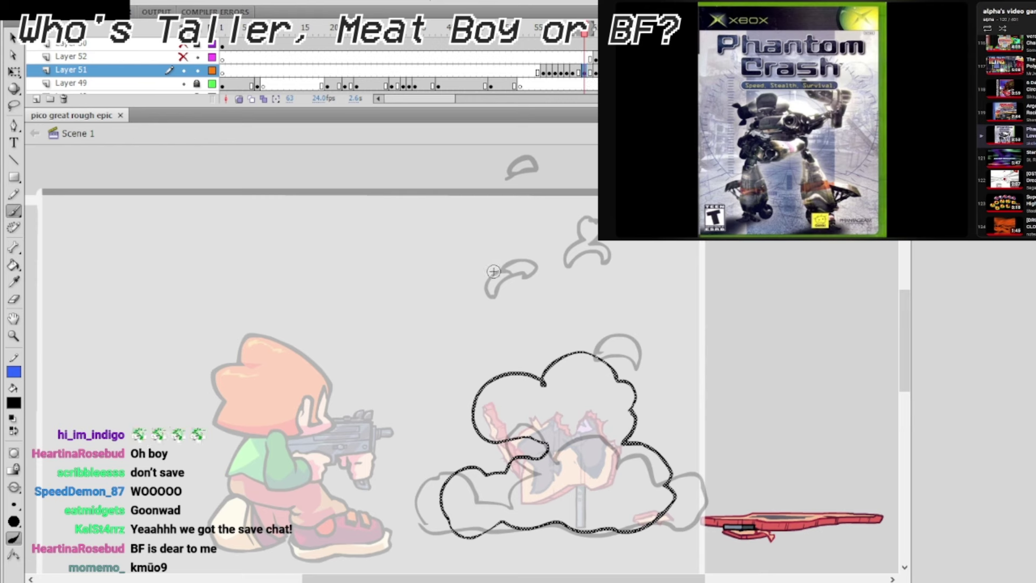
Sketch a debris chunk and shoulder strokes, thicken the hat brim, and fill the beanie black.
left_click_drag(482, 242, 512, 227)
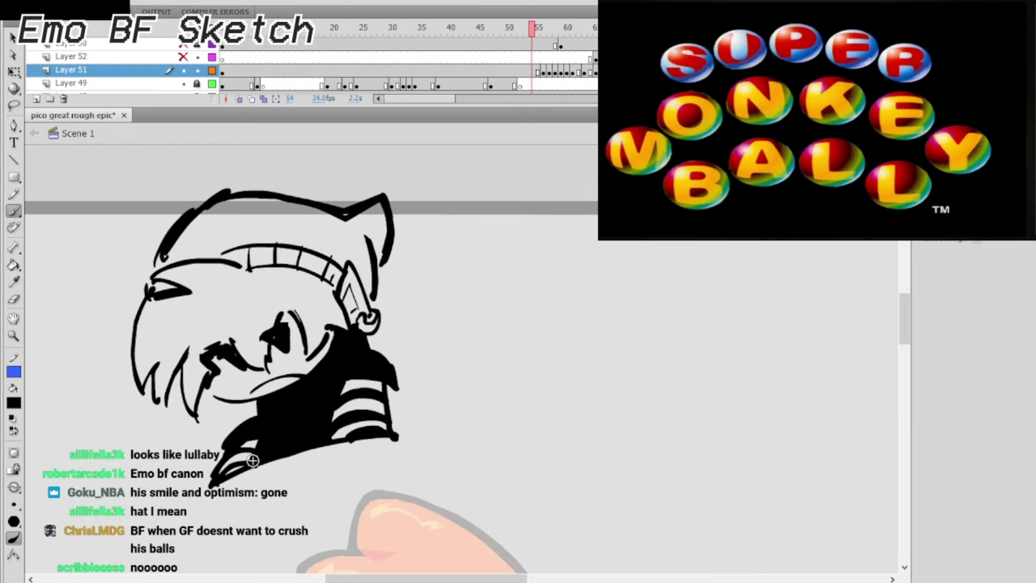
mouse_move(253, 460)
left_mouse_down()
mouse_move(218, 481)
mouse_move(259, 442)
left_mouse_up()
left_click_drag(466, 306, 461, 287)
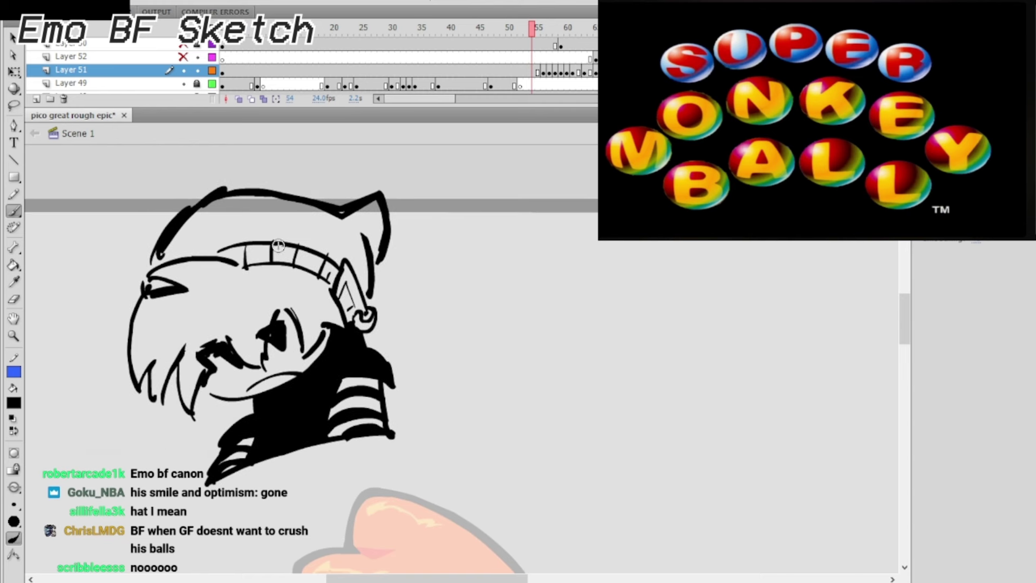
mouse_move(243, 264)
left_mouse_down()
mouse_move(215, 253)
mouse_move(247, 246)
mouse_move(253, 272)
mouse_move(281, 262)
mouse_move(329, 279)
left_mouse_up()
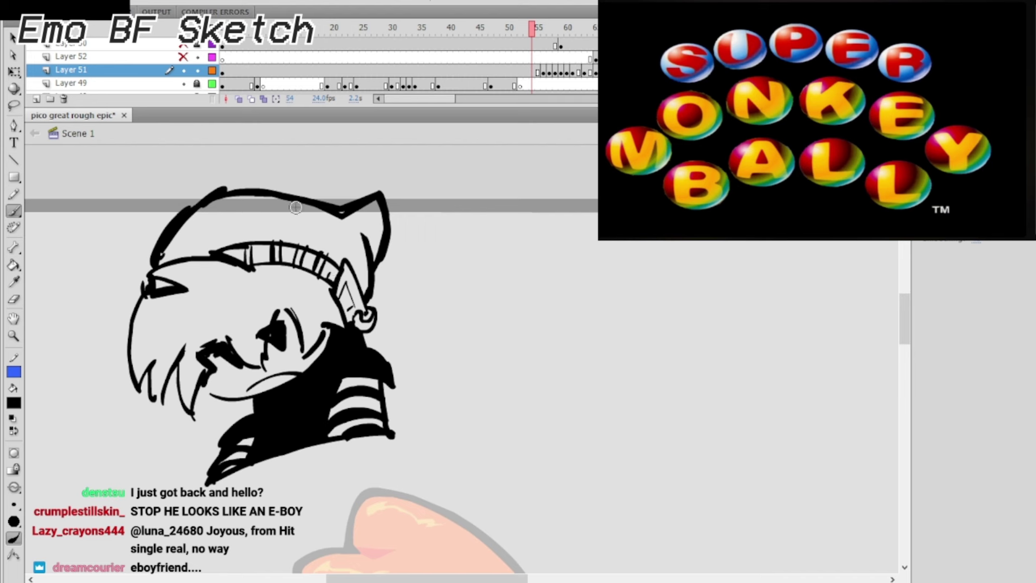
key("k")
left_click(267, 223)
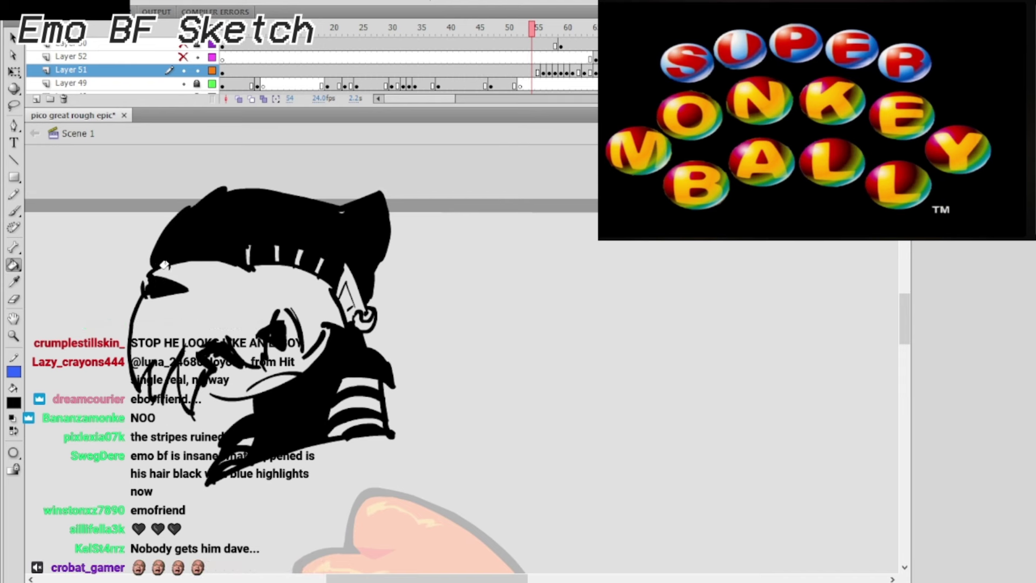
Zoom in on the shirt and draw a white sad face with two eyes and a tear.
left_click(15, 298)
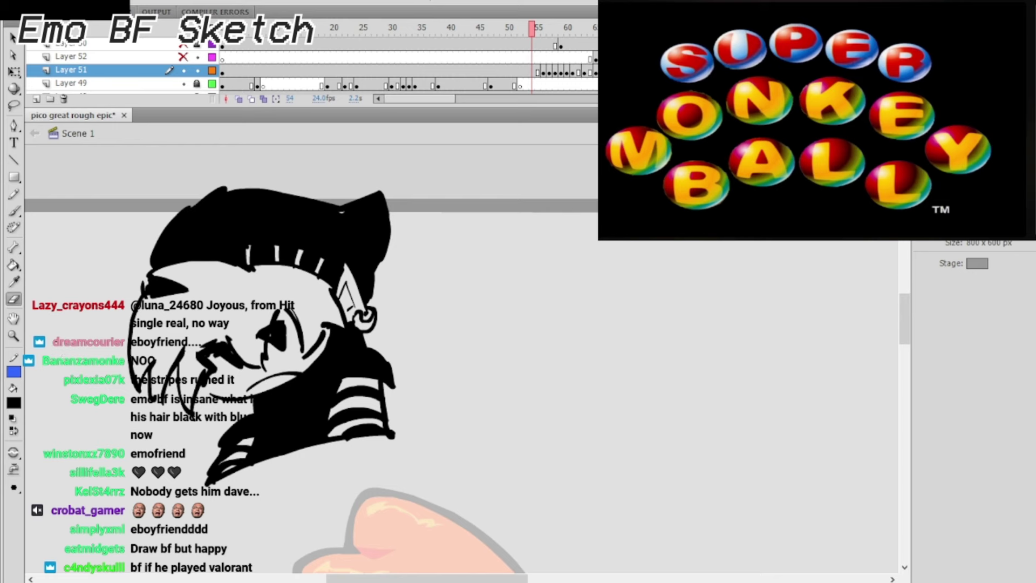
scroll(454, 288, "up", 3)
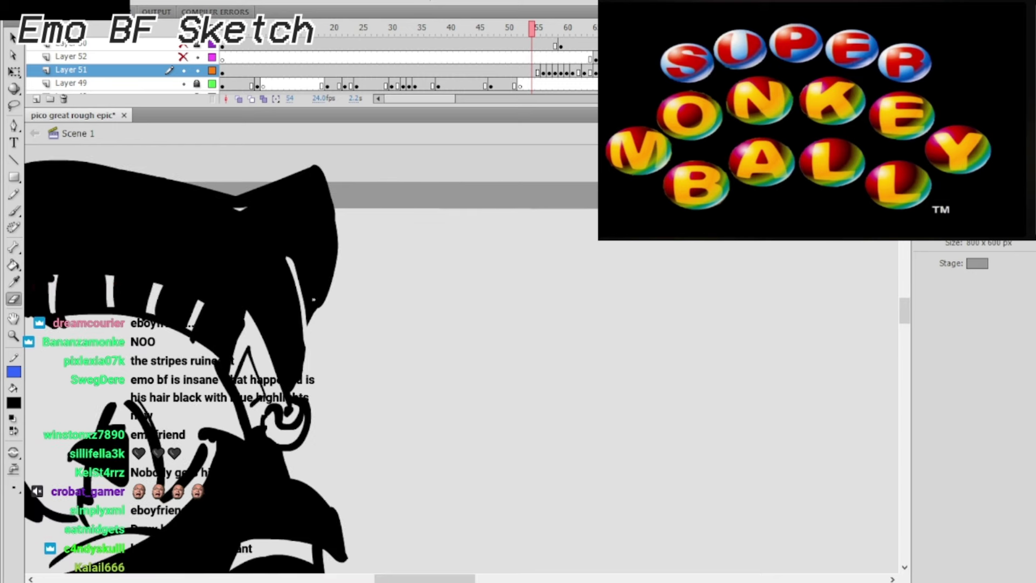
scroll(411, 335, "down", 3)
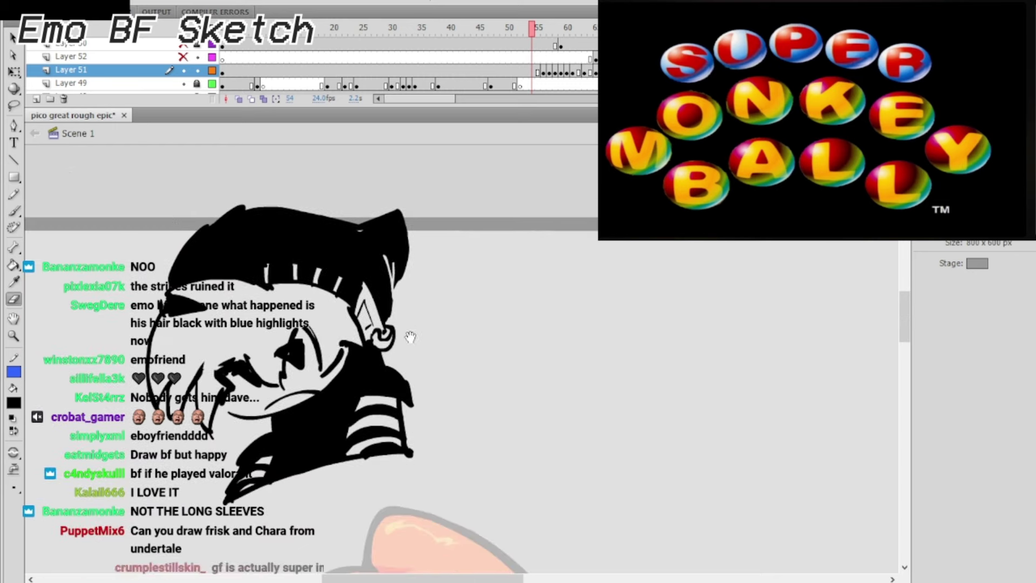
scroll(410, 336, "up", 3)
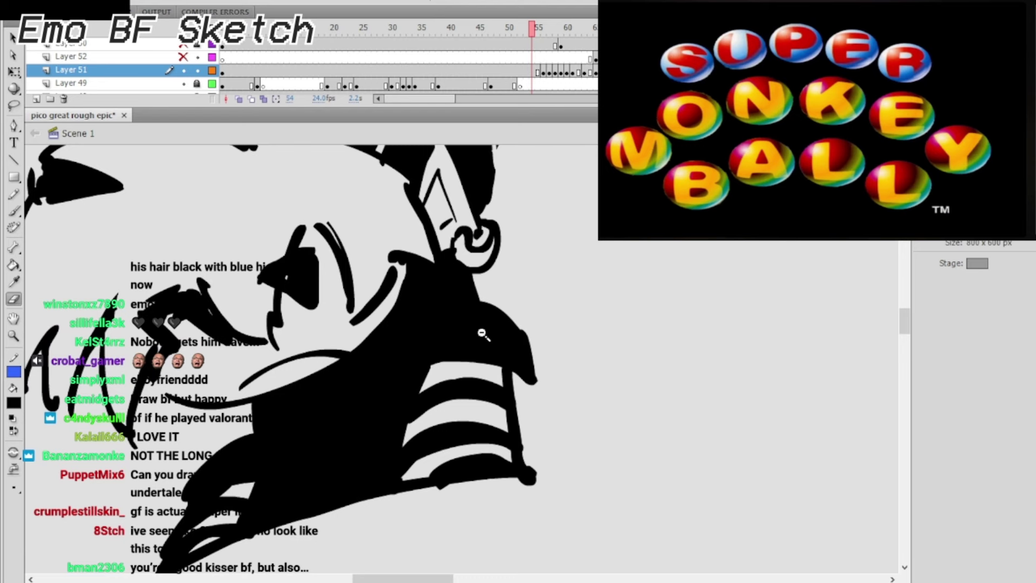
scroll(483, 334, "down", 3)
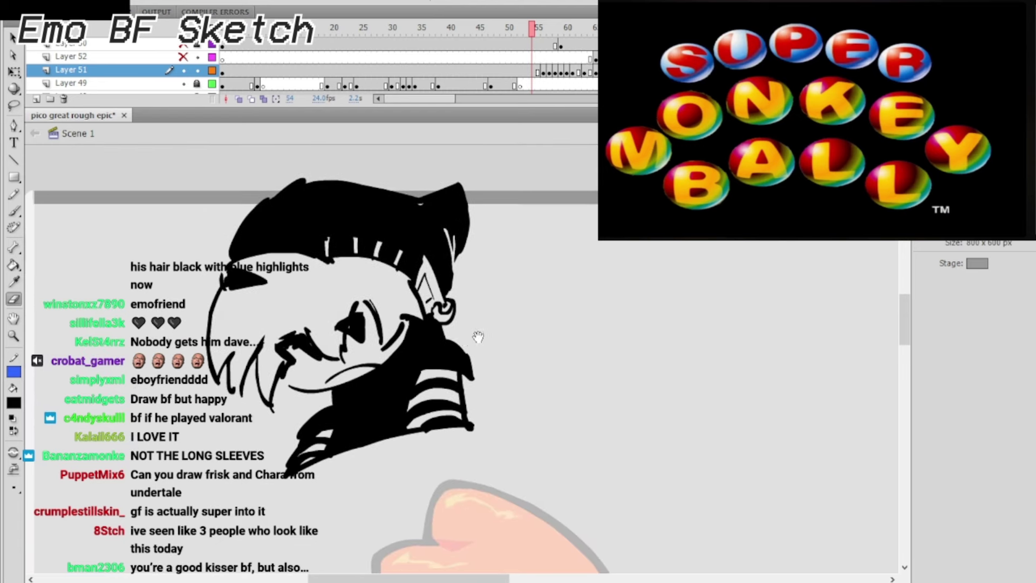
left_click(443, 370)
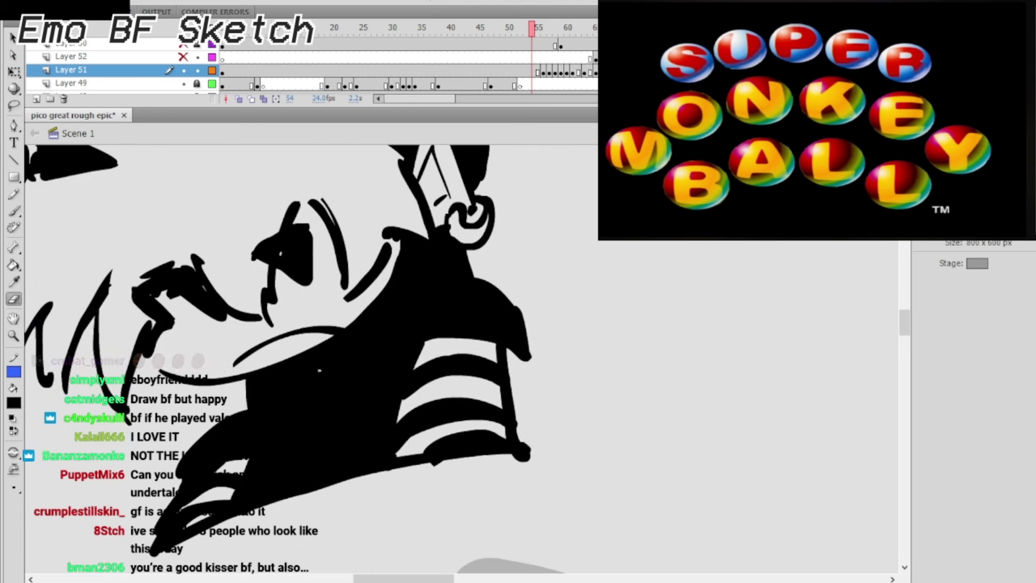
left_click_drag(360, 364, 301, 400)
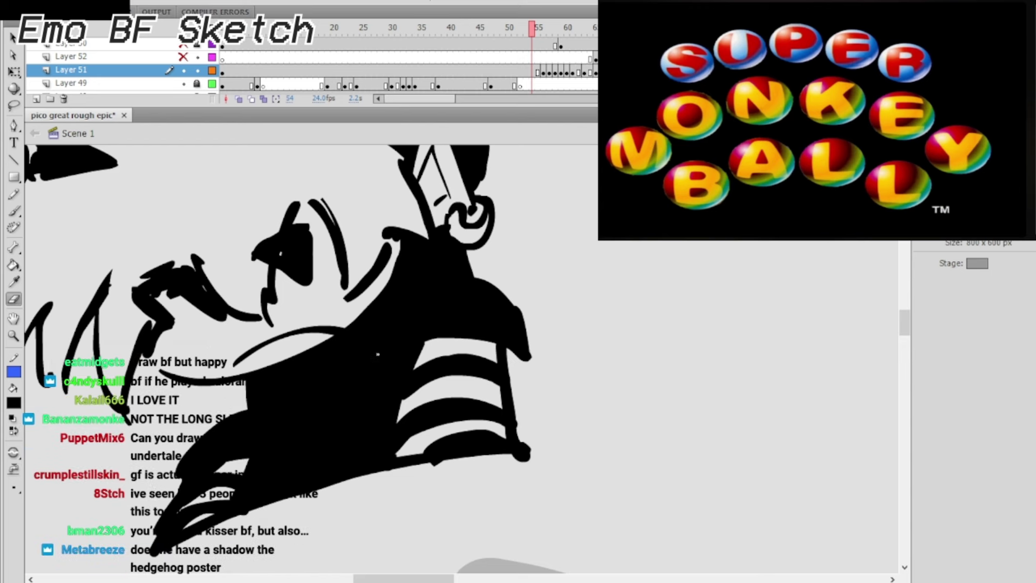
mouse_move(373, 357)
left_mouse_down()
mouse_move(356, 457)
mouse_move(364, 420)
left_mouse_up()
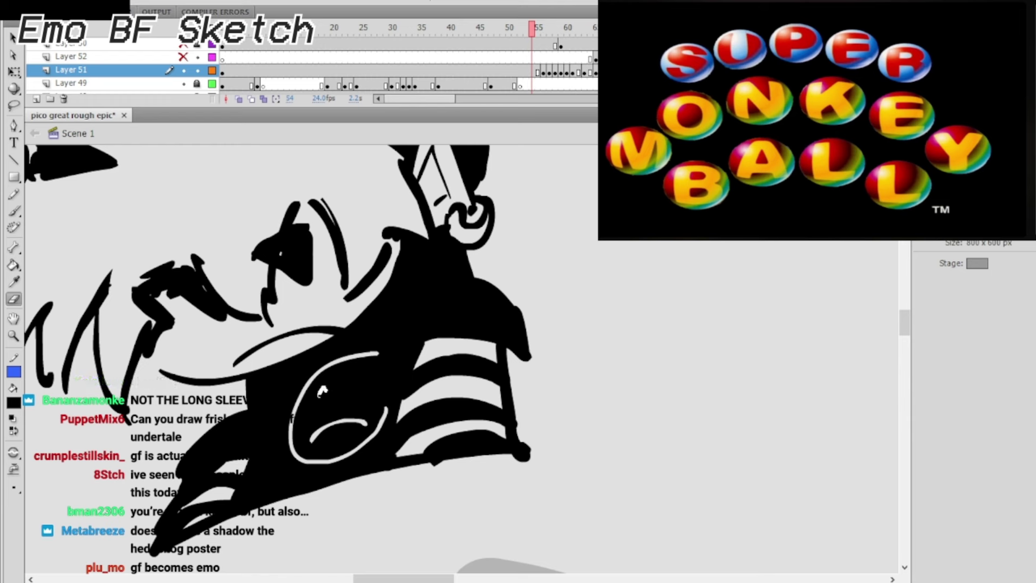
left_click_drag(323, 389, 359, 382)
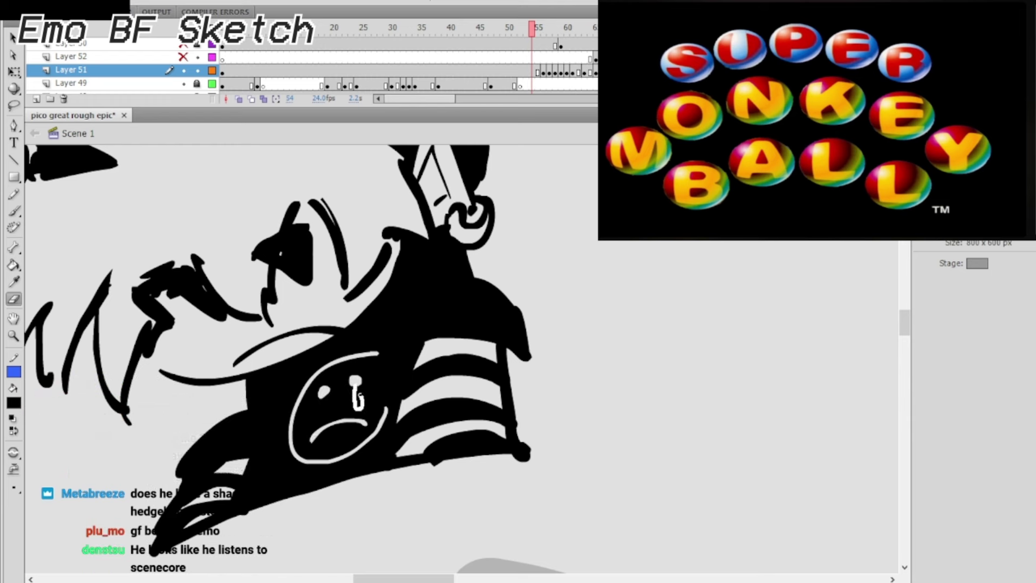
left_click_drag(358, 387, 363, 405)
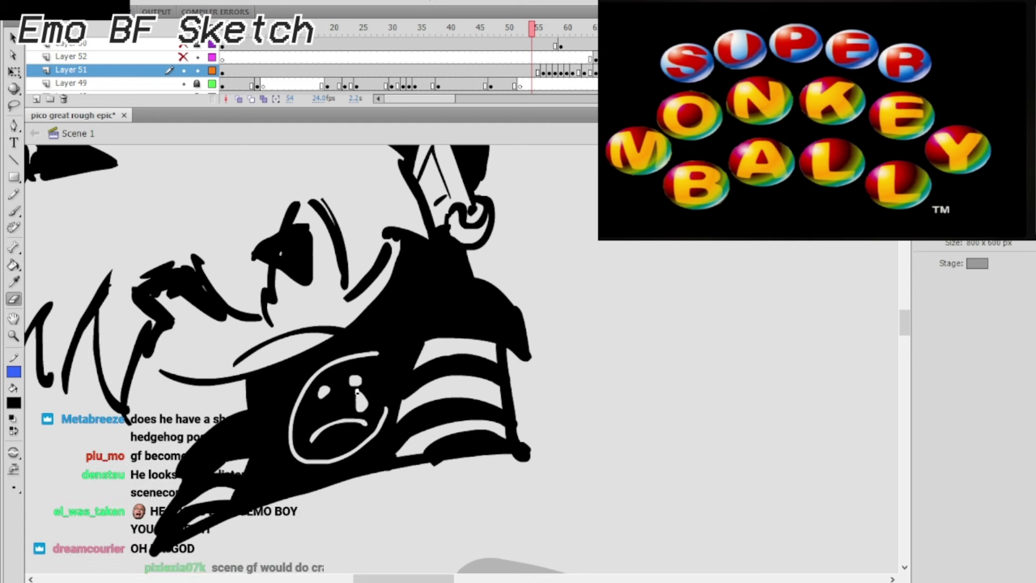
left_click_drag(374, 351, 382, 409)
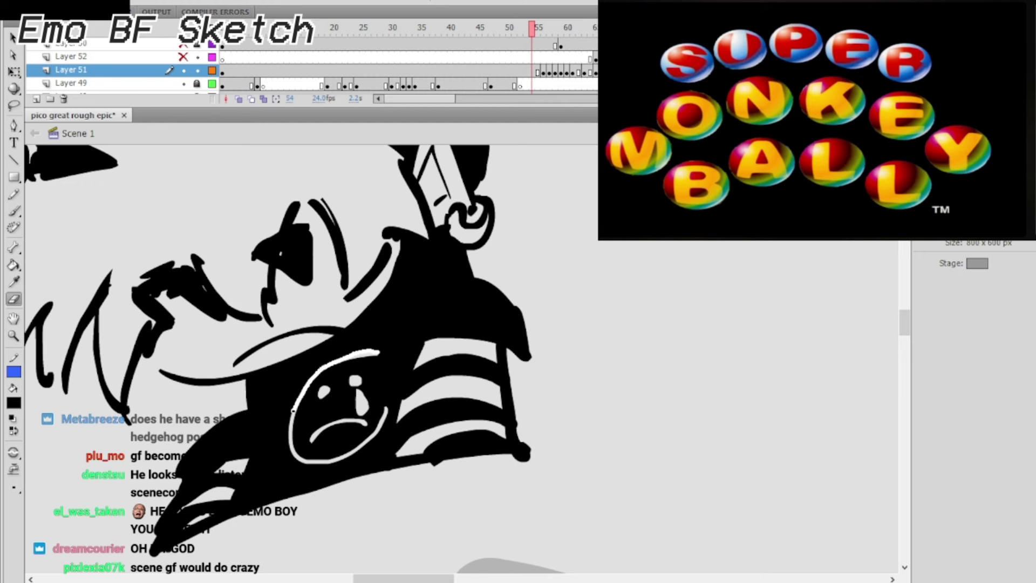
left_click_drag(369, 353, 374, 441)
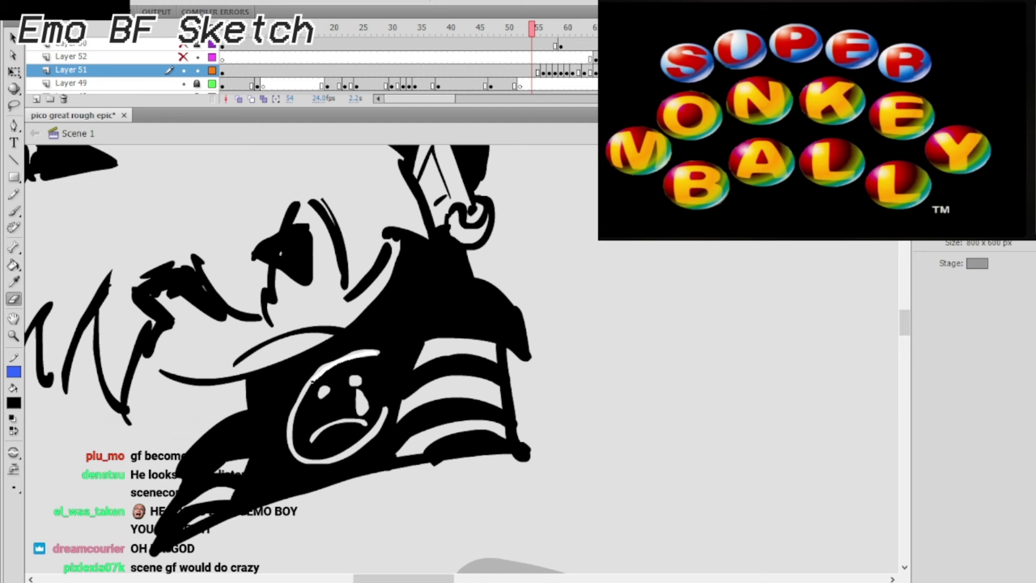
scroll(378, 418, "down", 2)
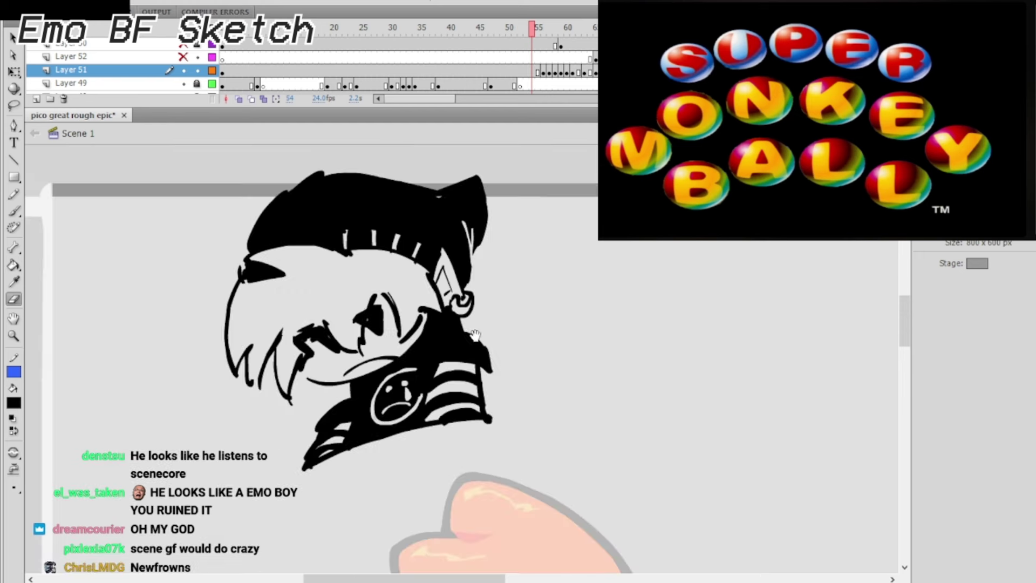
scroll(454, 354, "down", 2)
scroll(469, 341, "up", 1)
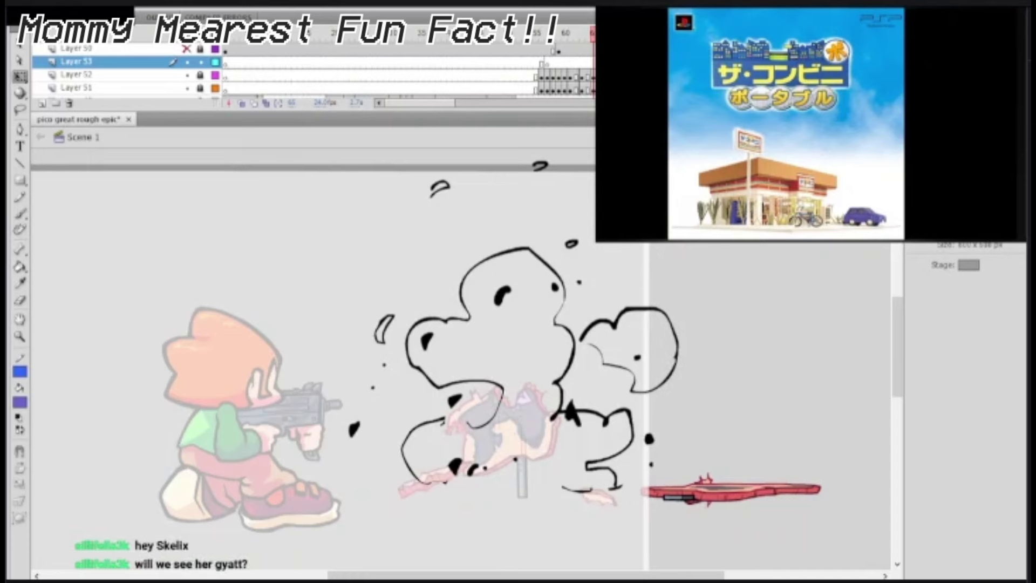
Scribble black shading strokes along the base of the smoke cloud.
mouse_move(579, 50)
left_mouse_down()
mouse_move(589, 56)
mouse_move(538, 63)
mouse_move(570, 64)
left_mouse_up()
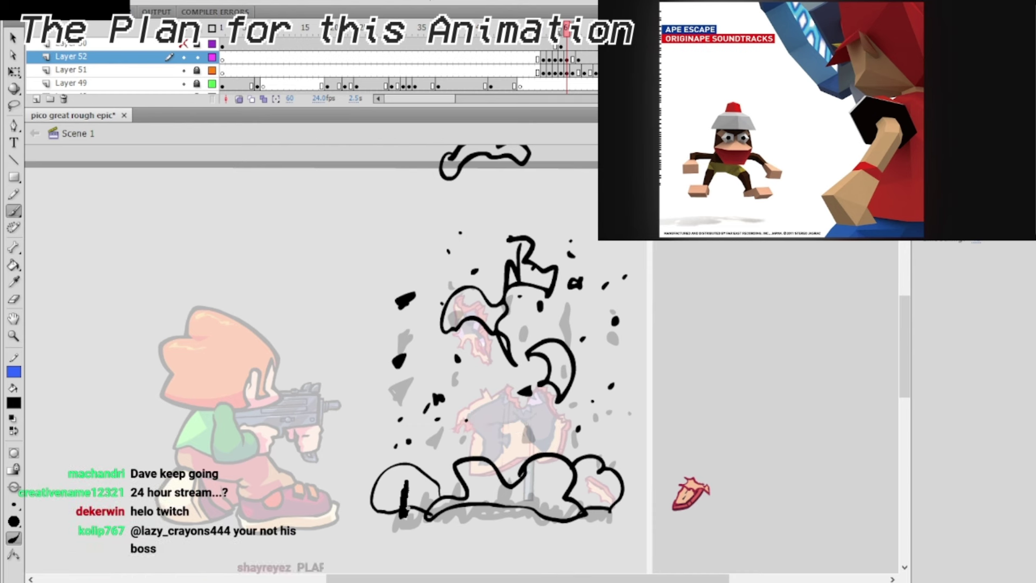
mouse_move(398, 480)
left_mouse_down()
mouse_move(397, 518)
mouse_move(429, 522)
mouse_move(461, 493)
left_mouse_up()
left_click_drag(496, 458, 504, 511)
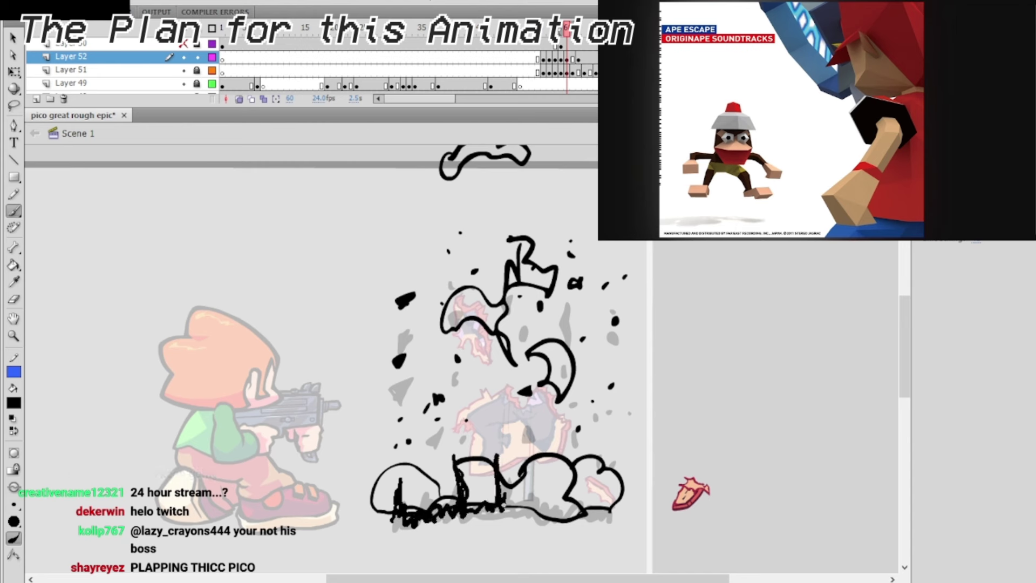
left_click_drag(430, 506, 542, 506)
mouse_move(544, 466)
left_mouse_down()
mouse_move(544, 508)
mouse_move(591, 514)
left_mouse_up()
left_click_drag(611, 473, 611, 509)
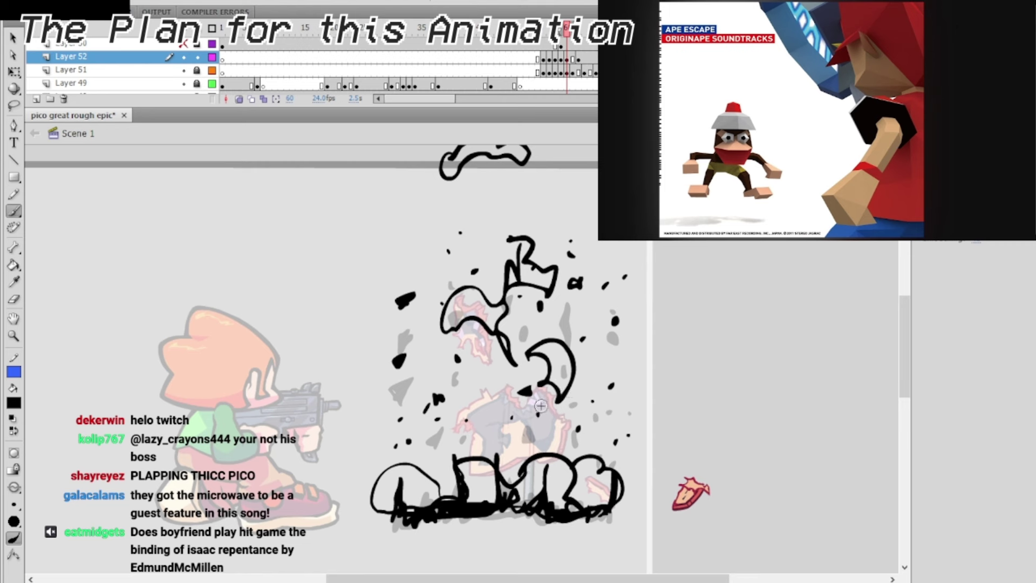
On the next frame, replace thin strokes with thicker black debris along the cloud's bottom edge.
left_click(578, 61)
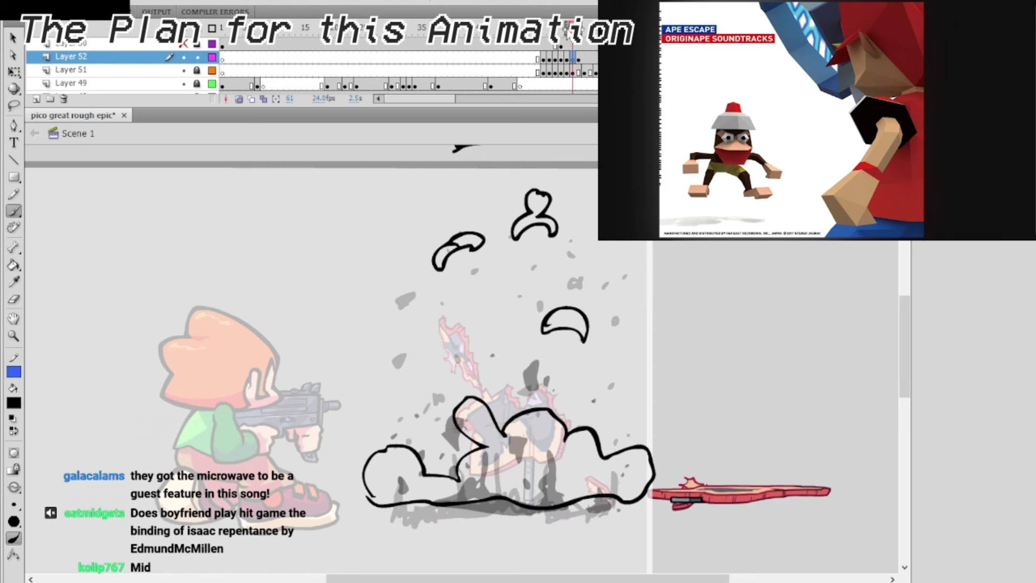
key("period")
key("comma")
key("period")
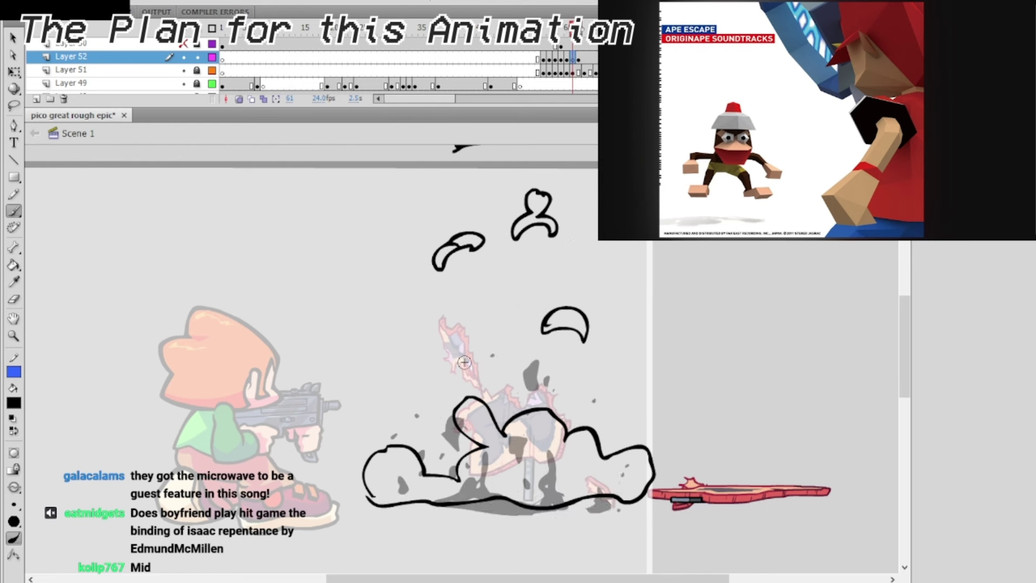
mouse_move(425, 486)
left_mouse_down()
mouse_move(454, 469)
mouse_move(454, 498)
left_mouse_up()
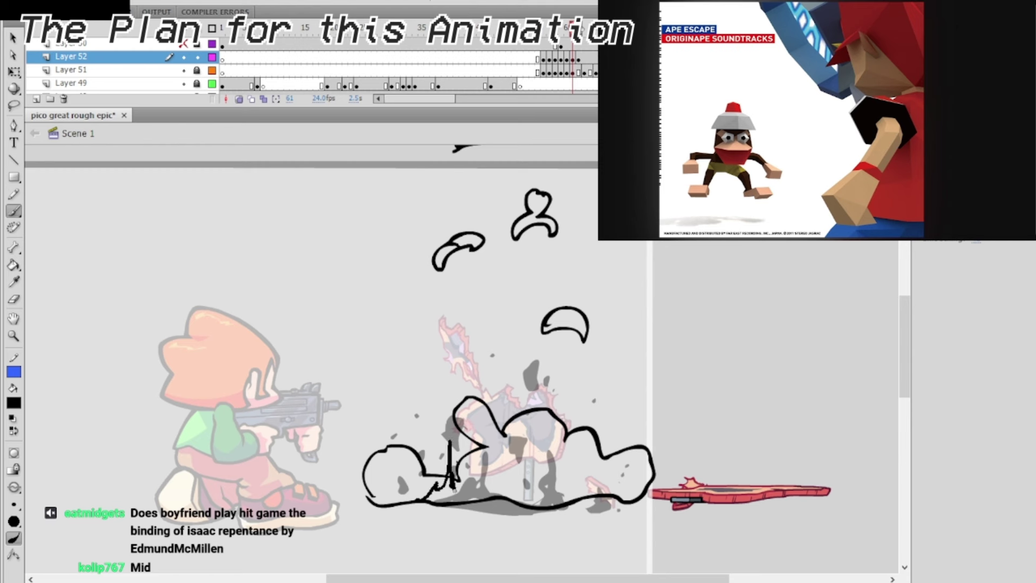
key("ctrl+z")
left_click_drag(455, 433, 444, 498)
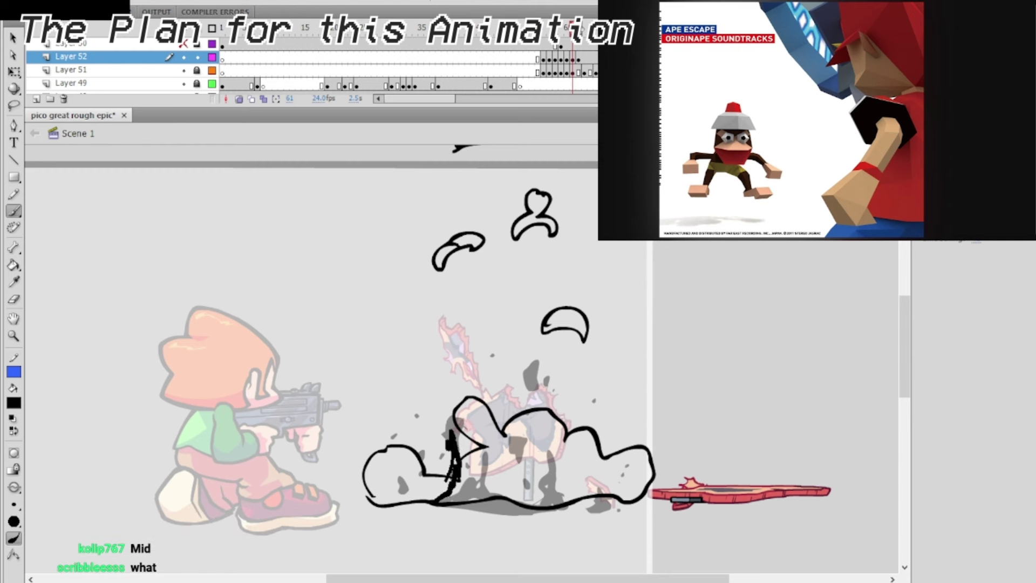
mouse_move(457, 438)
left_mouse_down()
mouse_move(474, 507)
mouse_move(530, 504)
mouse_move(518, 452)
mouse_move(515, 510)
left_mouse_up()
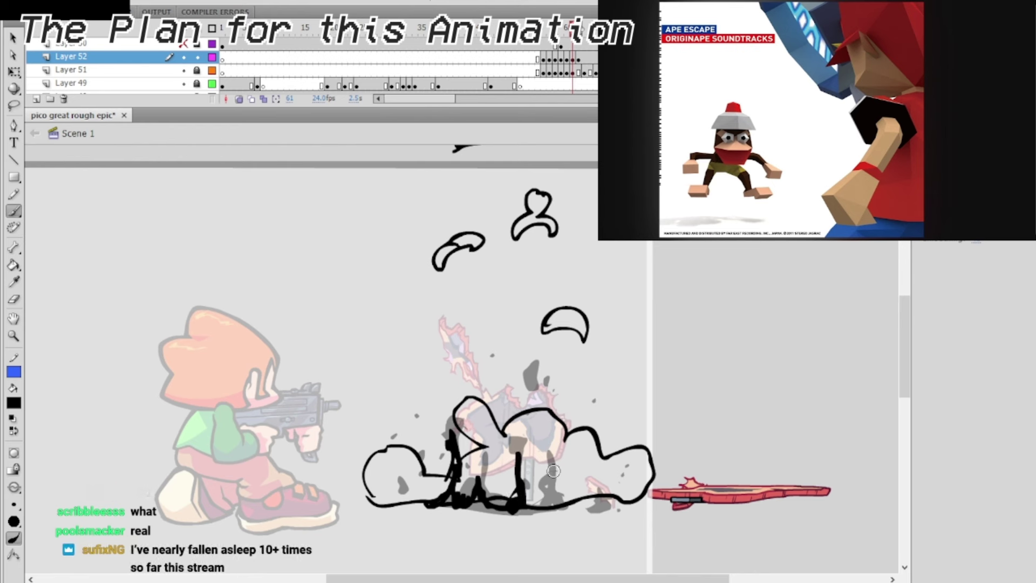
left_click_drag(535, 412, 531, 438)
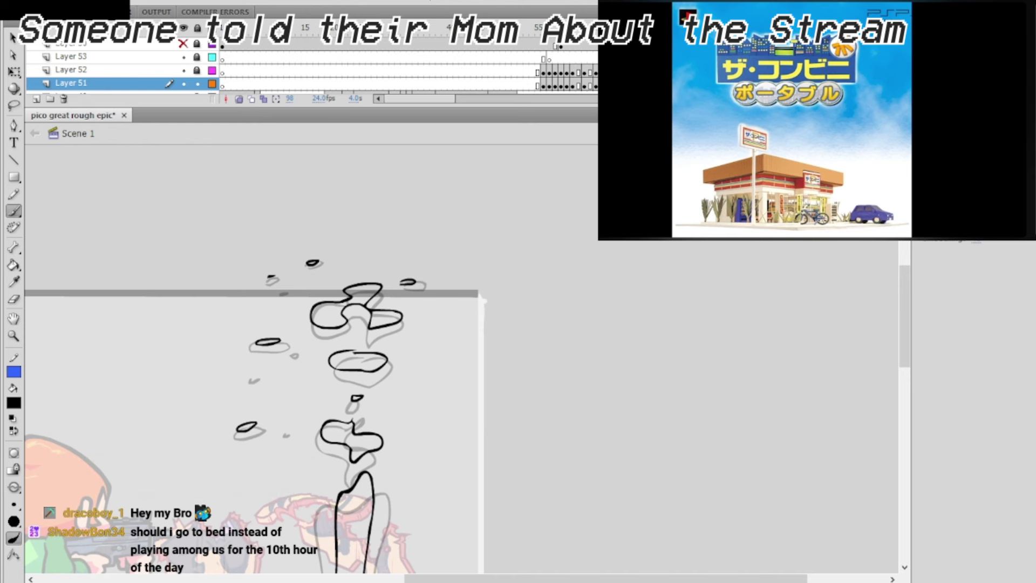
Step to the right smoke frame and redraw both sides of the tall black smoke column.
key("F6")
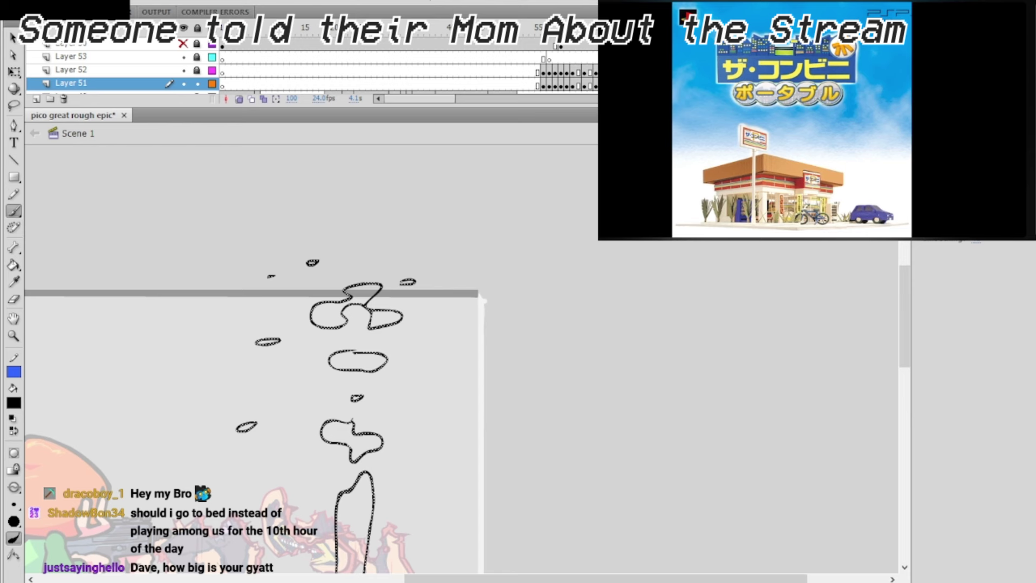
key("comma")
key("comma")
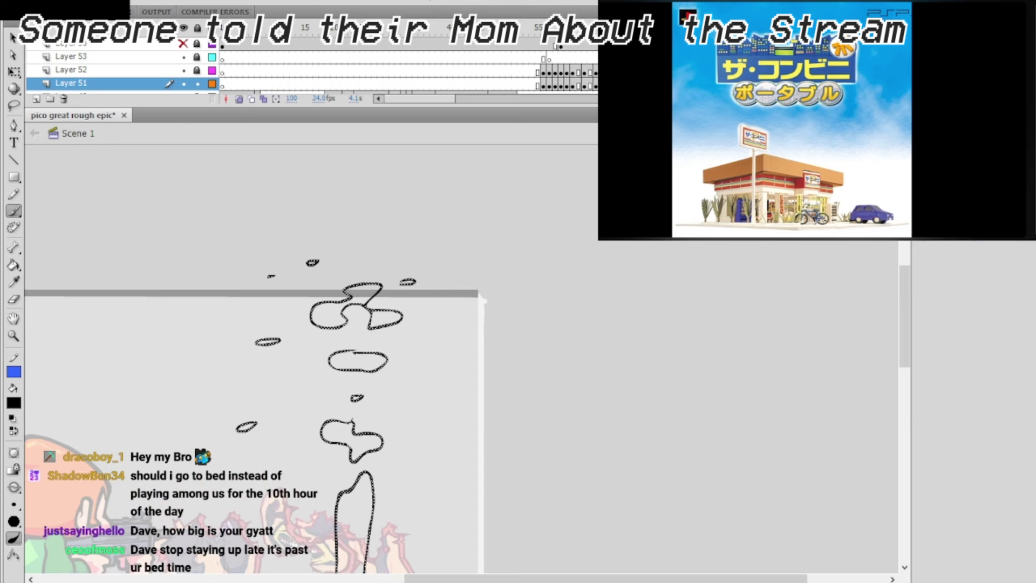
key("period")
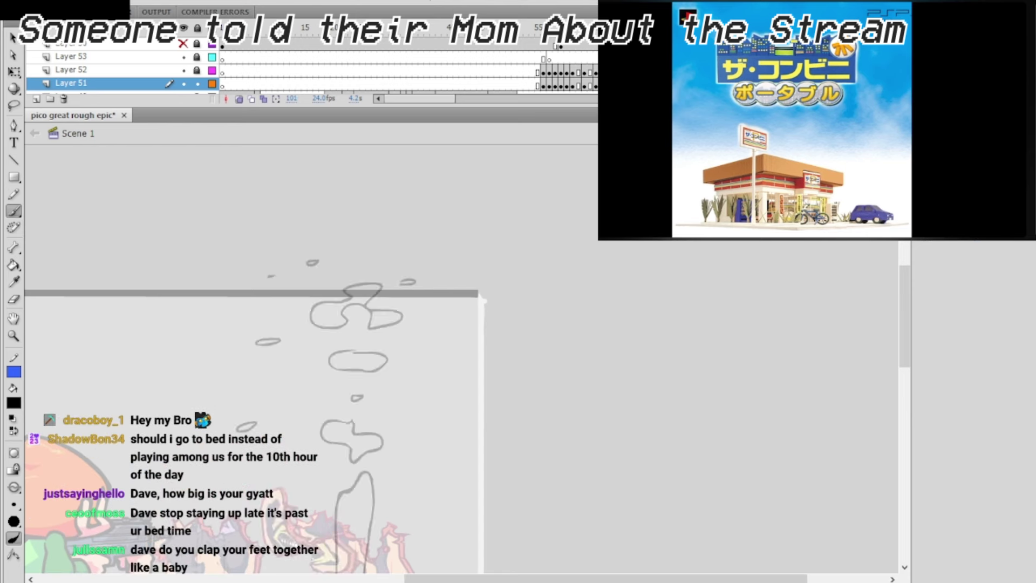
scroll(915, 272, "down", 3)
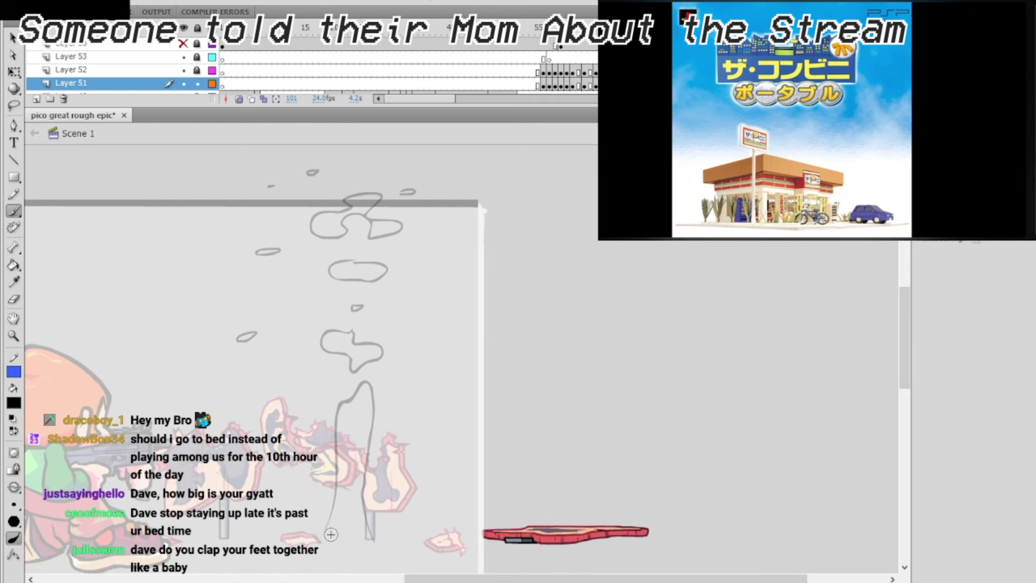
mouse_move(347, 421)
left_mouse_down()
mouse_move(330, 535)
mouse_move(346, 479)
left_mouse_up()
key("ctrl+z")
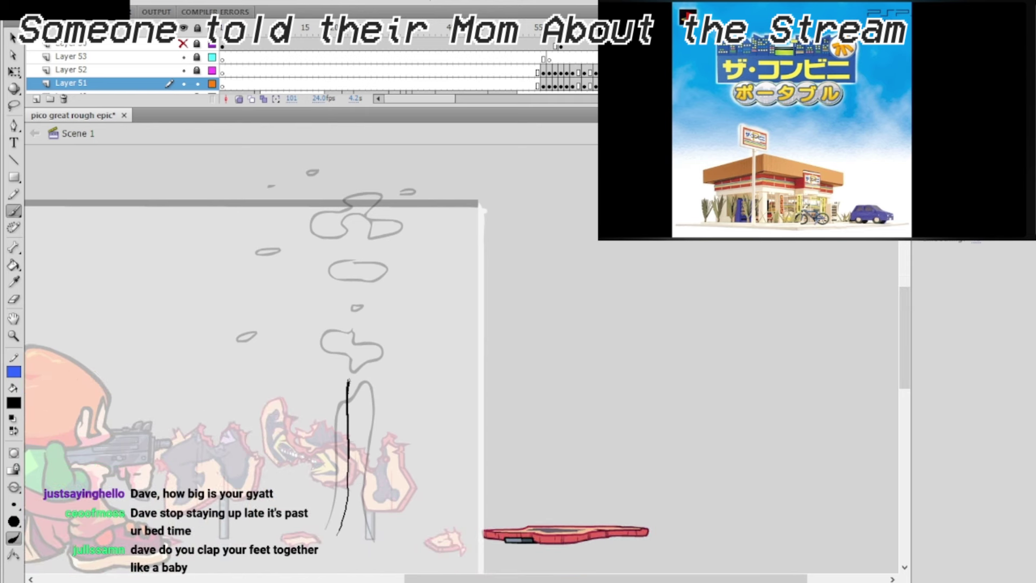
mouse_move(348, 415)
left_mouse_down()
mouse_move(360, 444)
mouse_move(360, 526)
left_mouse_up()
left_click_drag(348, 380, 336, 538)
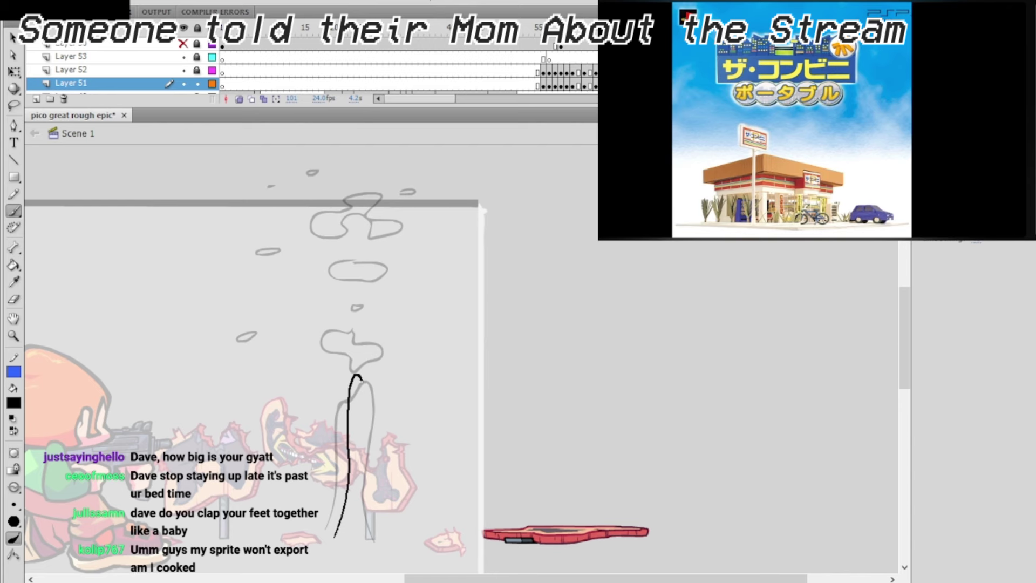
left_click_drag(360, 380, 364, 465)
scroll(486, 364, "up", 2)
left_click_drag(334, 377, 341, 381)
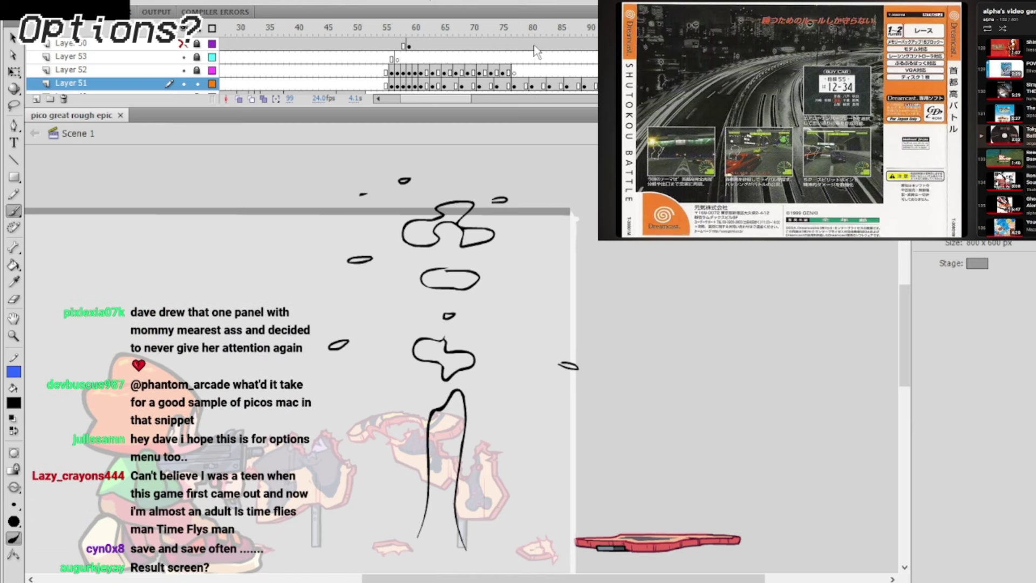
Scrub and step back and forth through the explosion frames to review the animation.
mouse_move(421, 28)
left_mouse_down()
mouse_move(478, 28)
mouse_move(374, 27)
left_mouse_up()
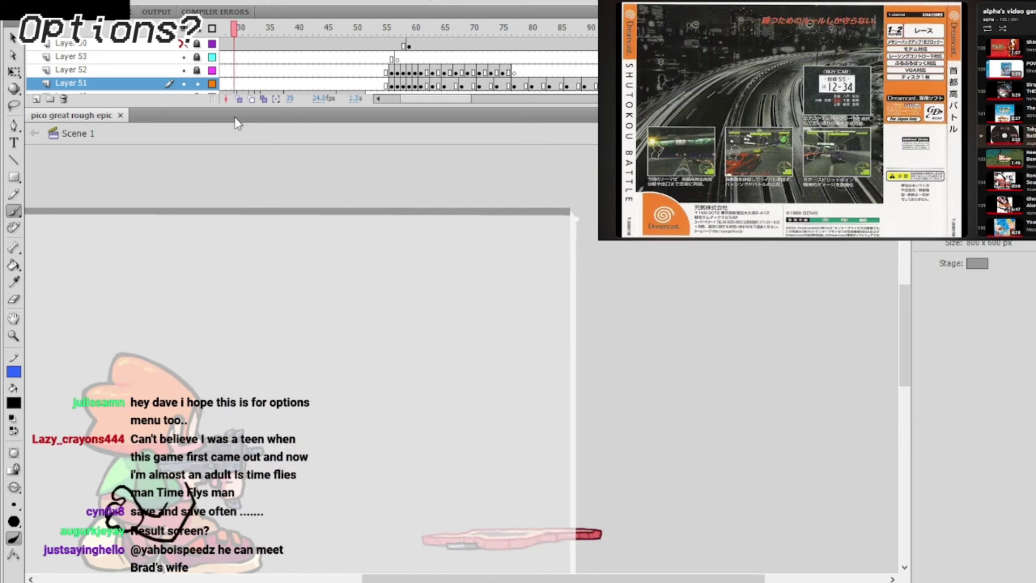
key("period")
key("period")
key("period")
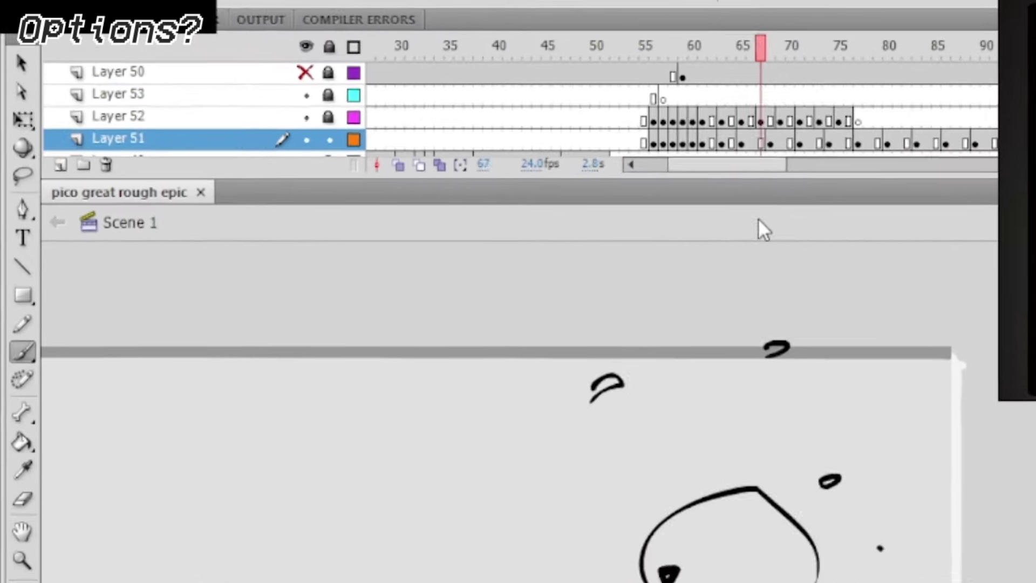
key("comma")
key("comma")
key("comma")
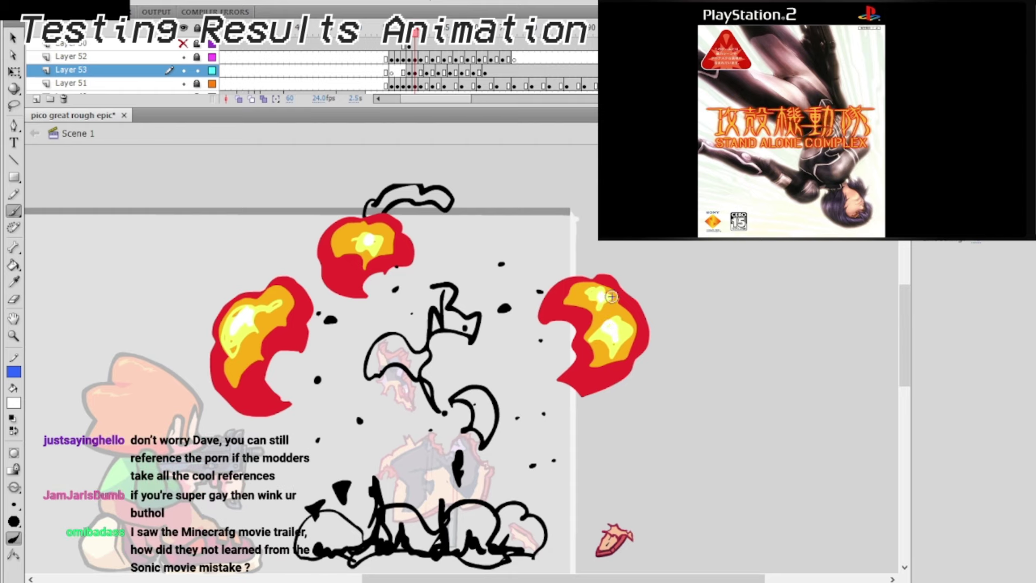
key("comma")
key("period")
key("period")
key("comma")
key("comma")
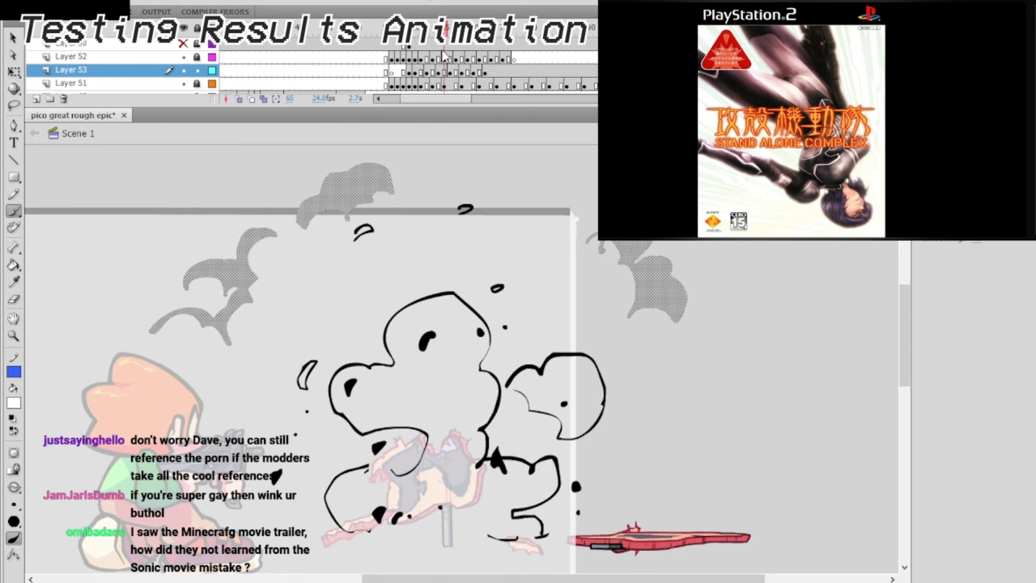
key("comma")
left_click_drag(400, 47, 429, 49)
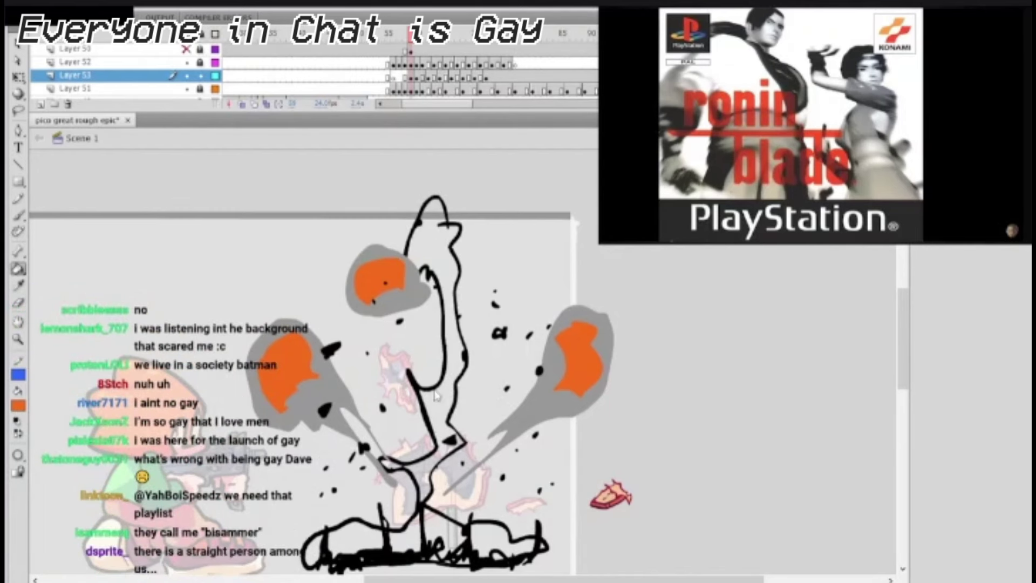
Paint yellow highlights on the left, upper and right orange fire blobs.
left_click(18, 216)
left_click(19, 530)
mouse_move(276, 365)
left_mouse_down()
mouse_move(288, 366)
mouse_move(276, 348)
left_mouse_up()
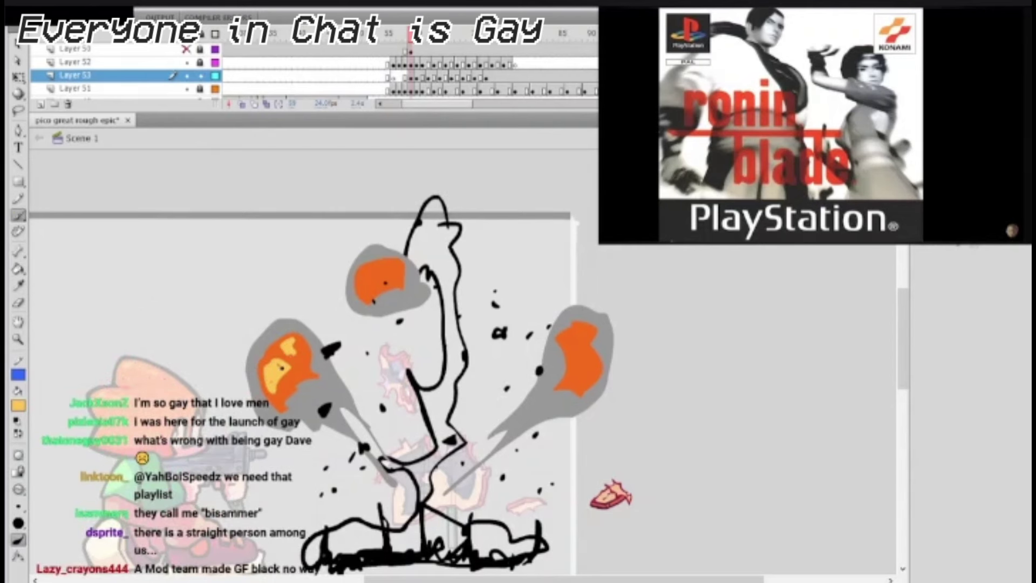
left_click_drag(374, 267, 381, 276)
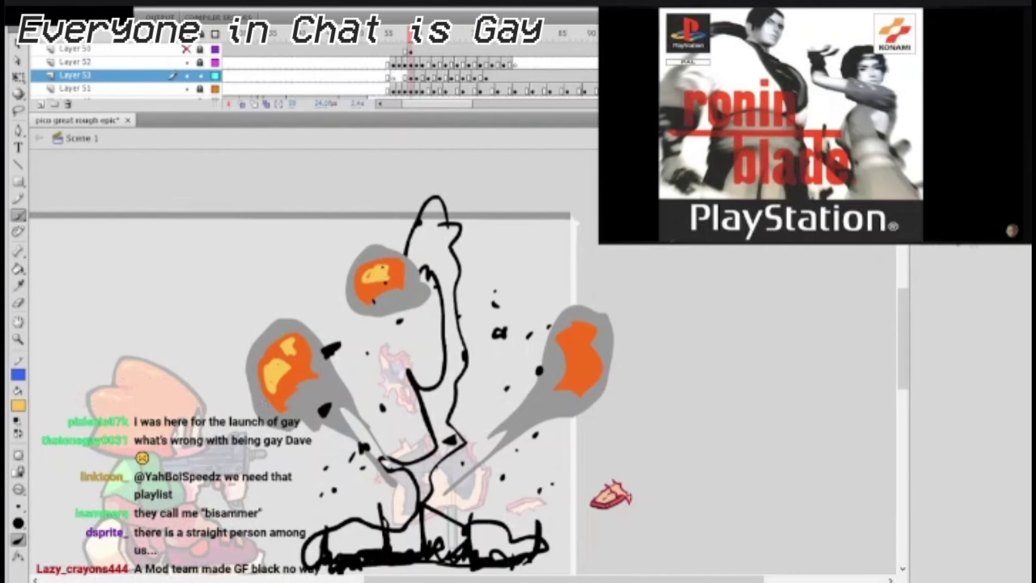
left_click_drag(580, 323, 585, 372)
On the smoke-cloud frame, turn the three grey curved fire shapes red and deselect them.
key("period")
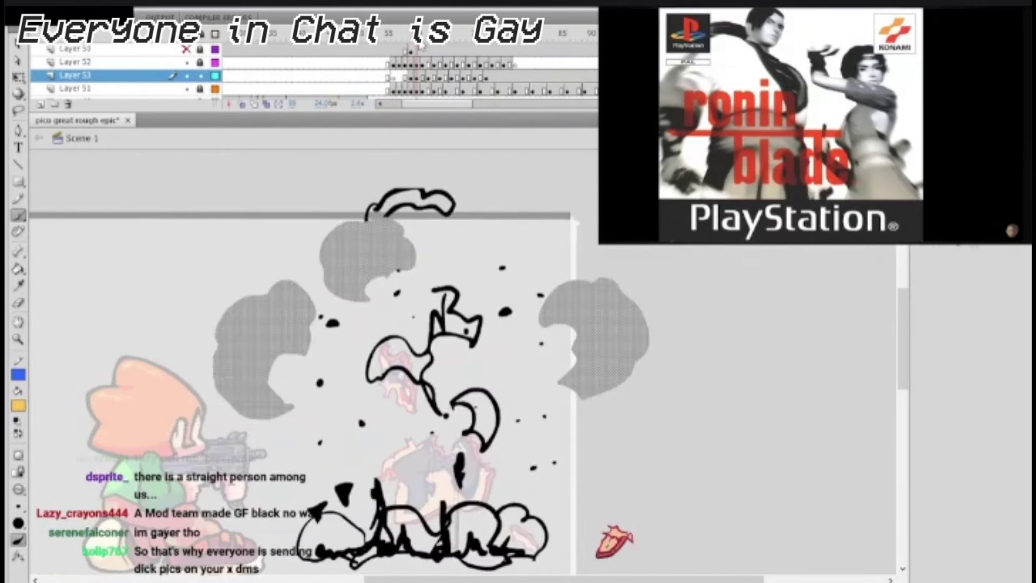
key("period")
key("period")
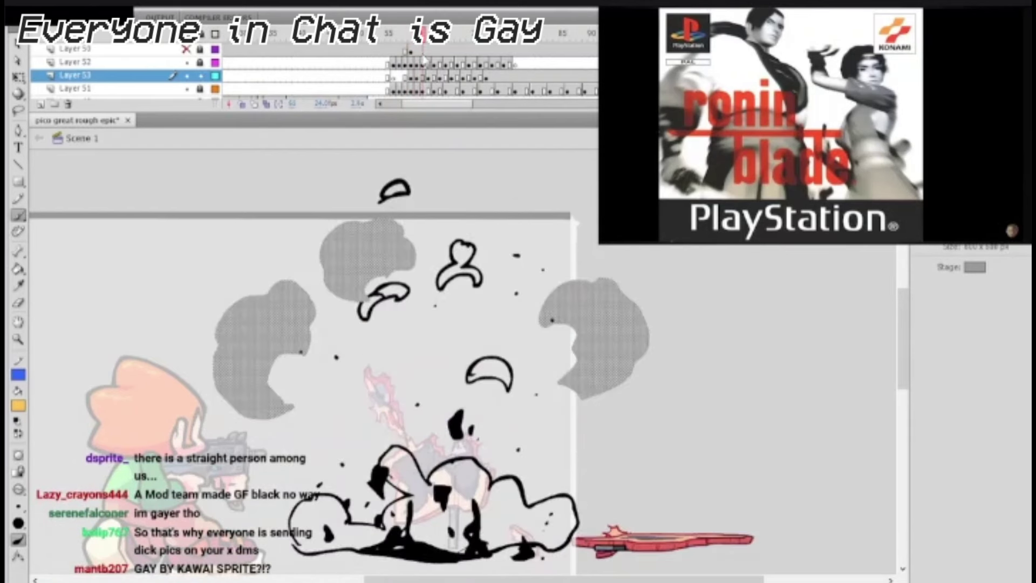
key("period")
key("comma")
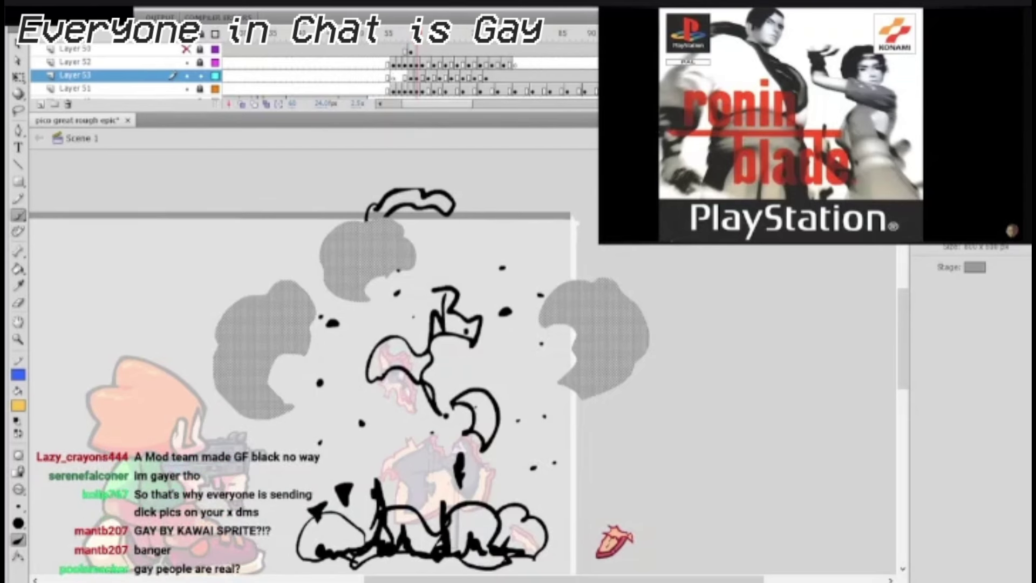
left_click(18, 405)
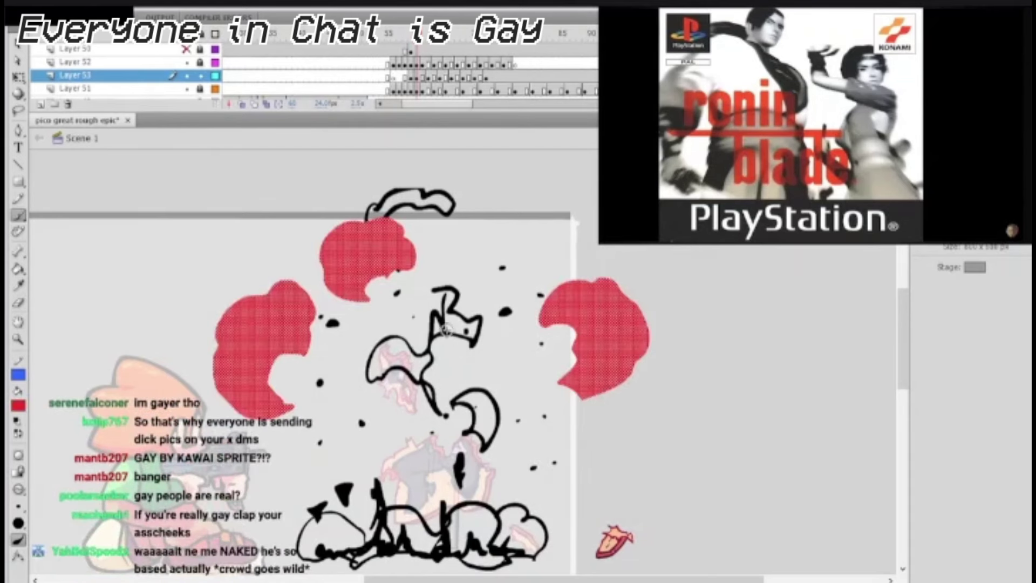
key("v")
left_click(116, 188)
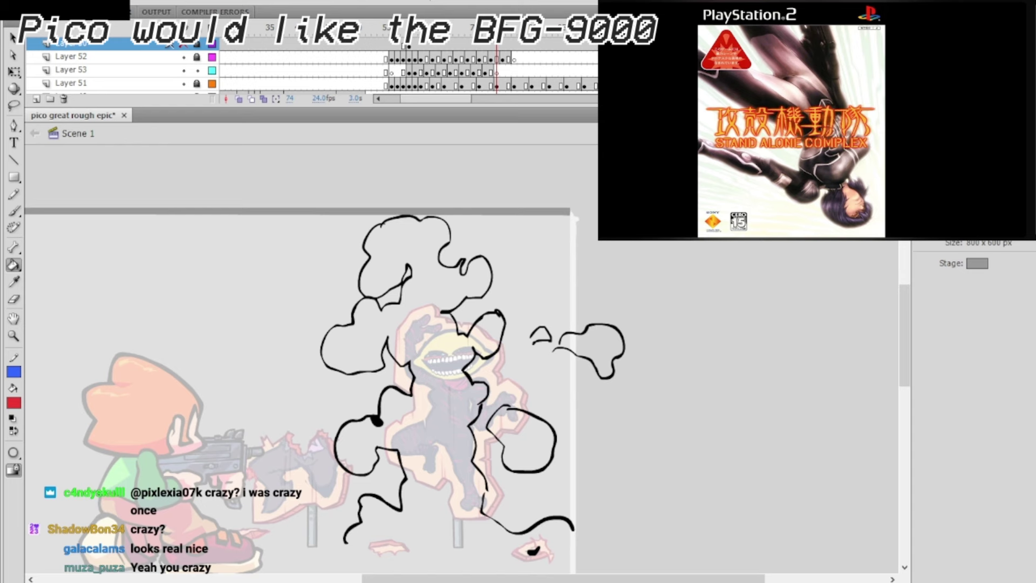
Step back to the earlier frame showing Pico's rough face sketch.
key("comma")
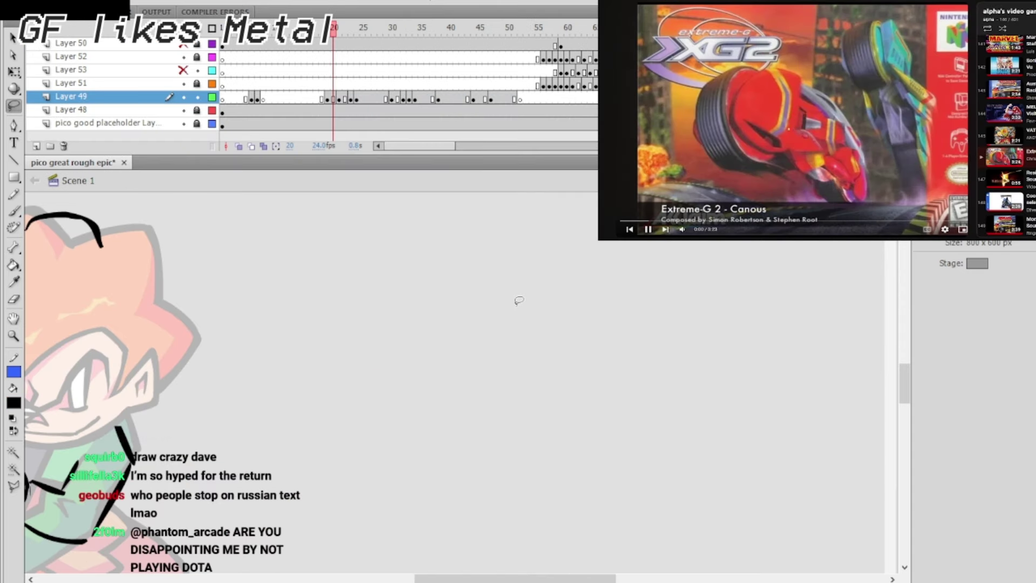